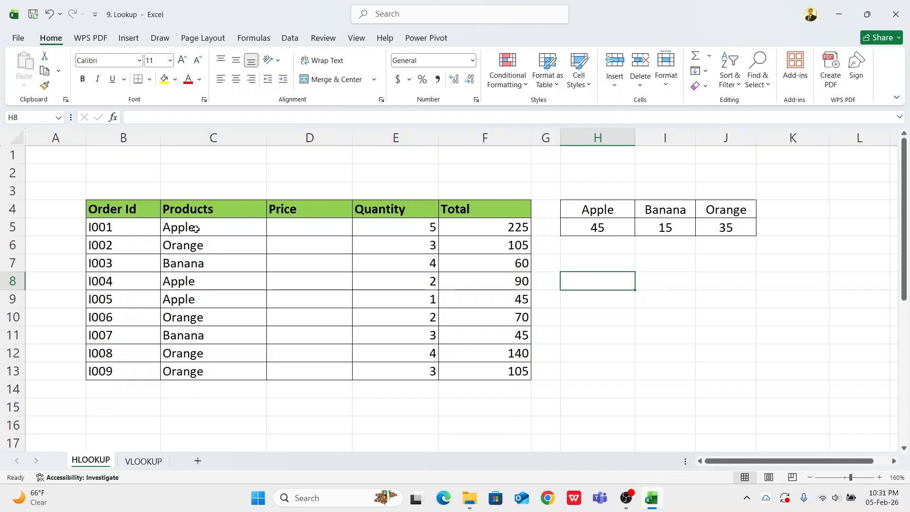
Examine the product list in C5:C13 and trace Apple to its price in the H4:J5 lookup table
drag(195, 228, 195, 410)
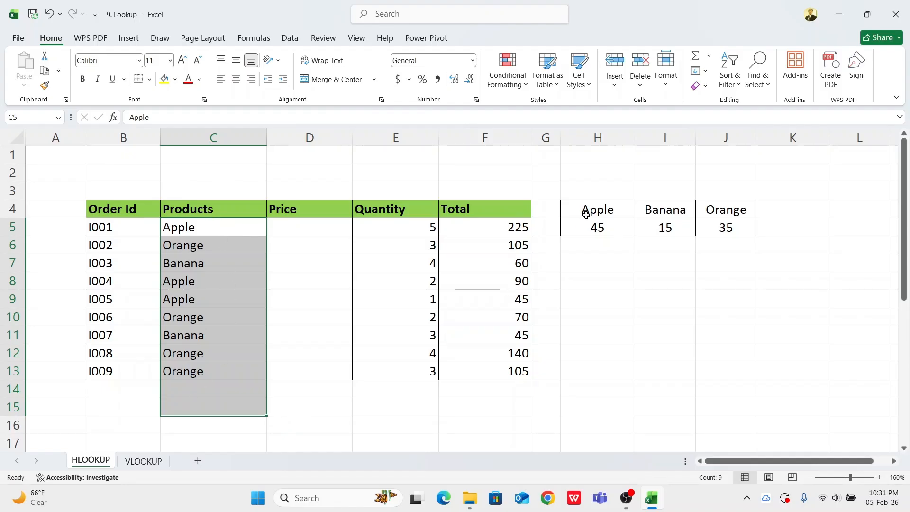
click(611, 211)
drag(611, 211, 711, 226)
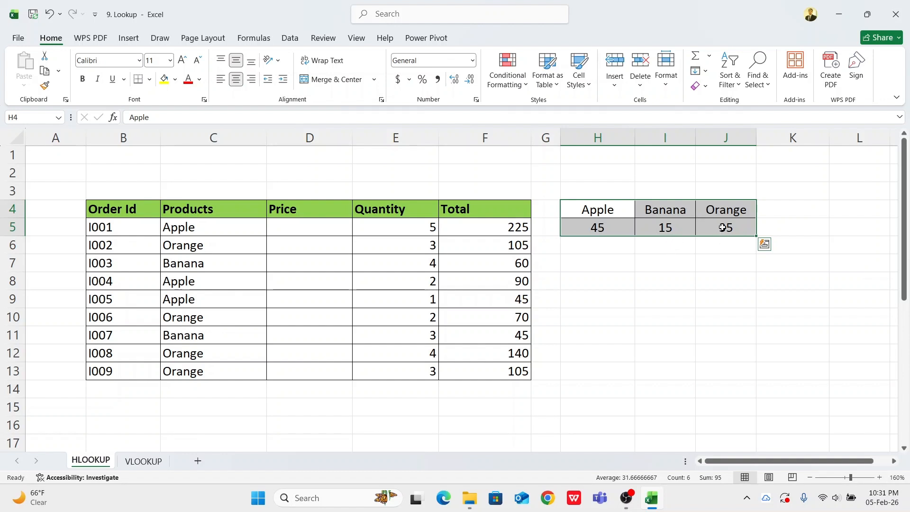
click(187, 227)
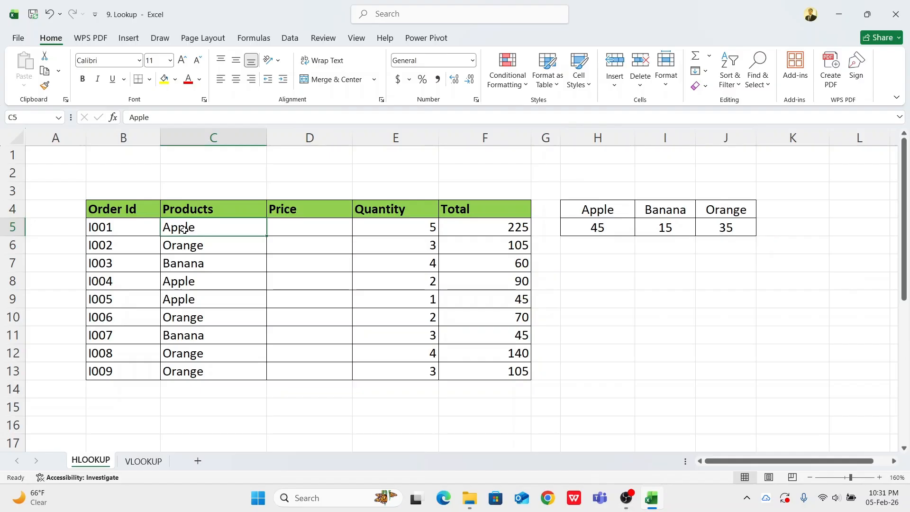
click(581, 206)
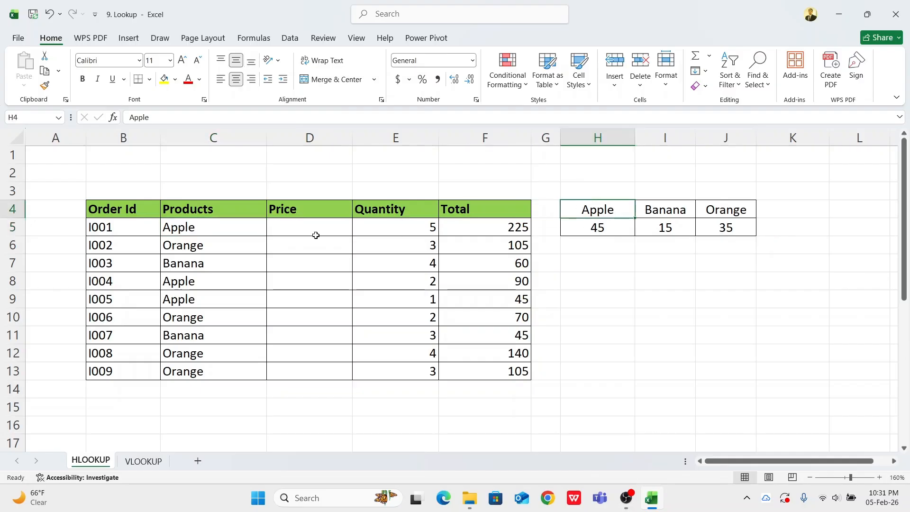
click(208, 231)
click(601, 209)
click(598, 230)
click(292, 225)
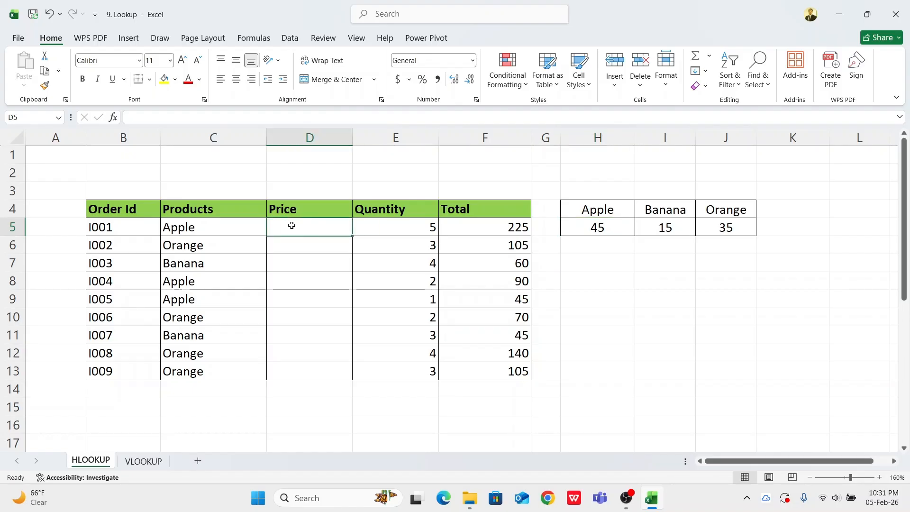
Examine how Orange in C10 matches the product row H4:J4 and the price row H5:J5
click(188, 322)
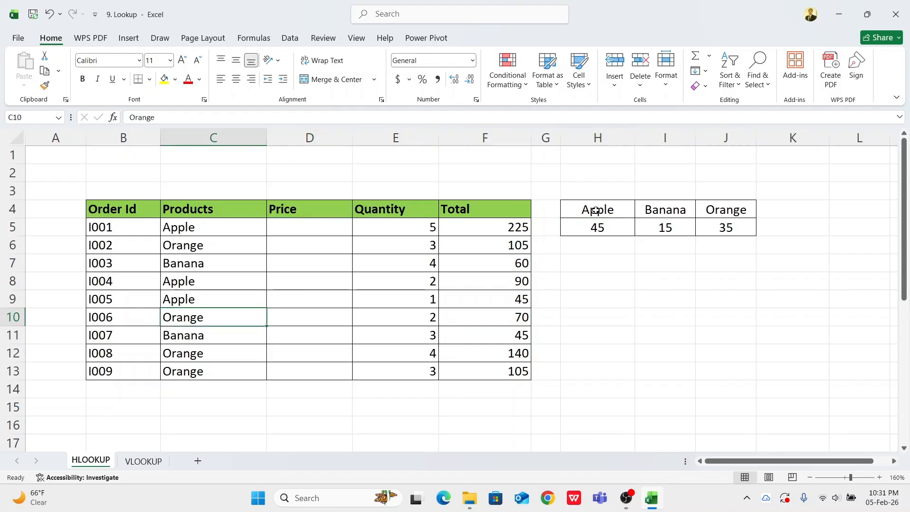
drag(596, 211, 711, 209)
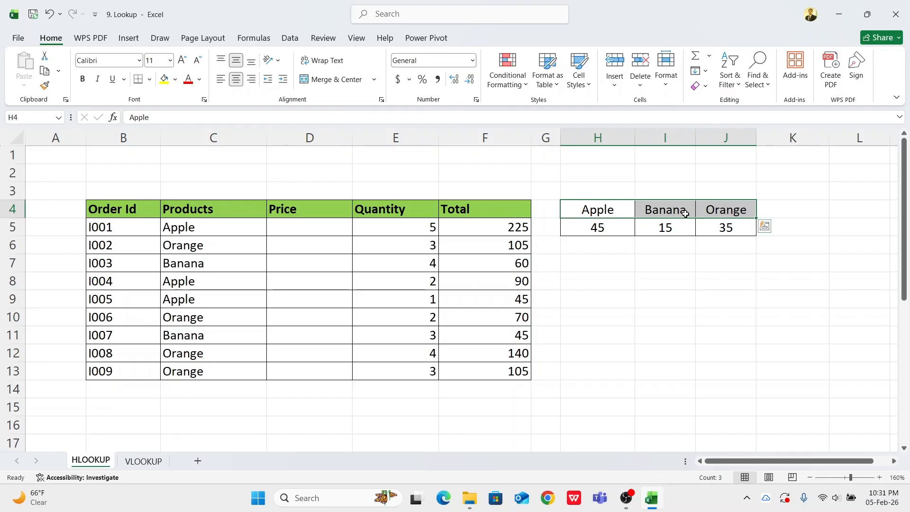
click(728, 207)
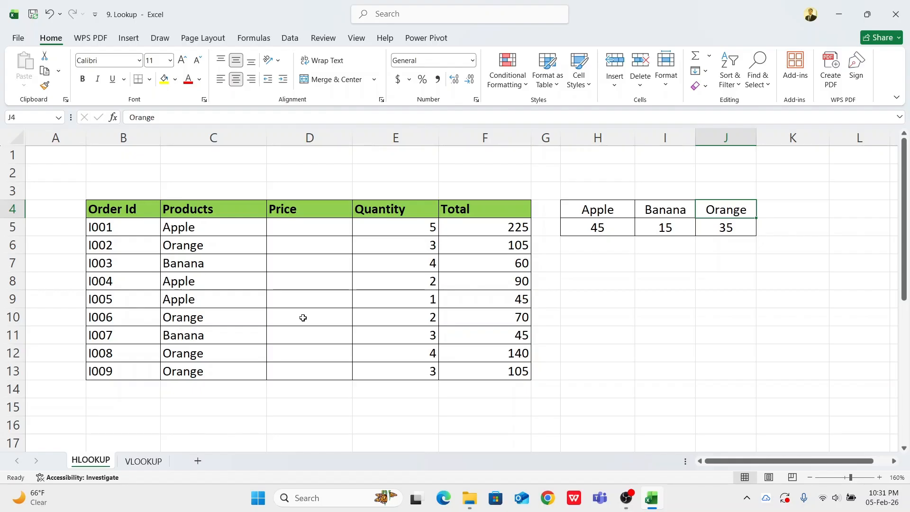
click(598, 278)
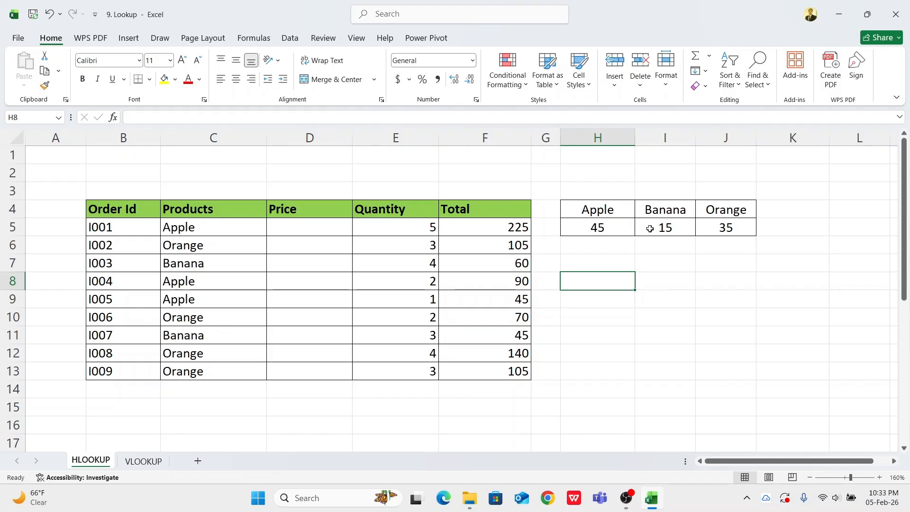
drag(613, 210, 748, 209)
drag(597, 228, 725, 227)
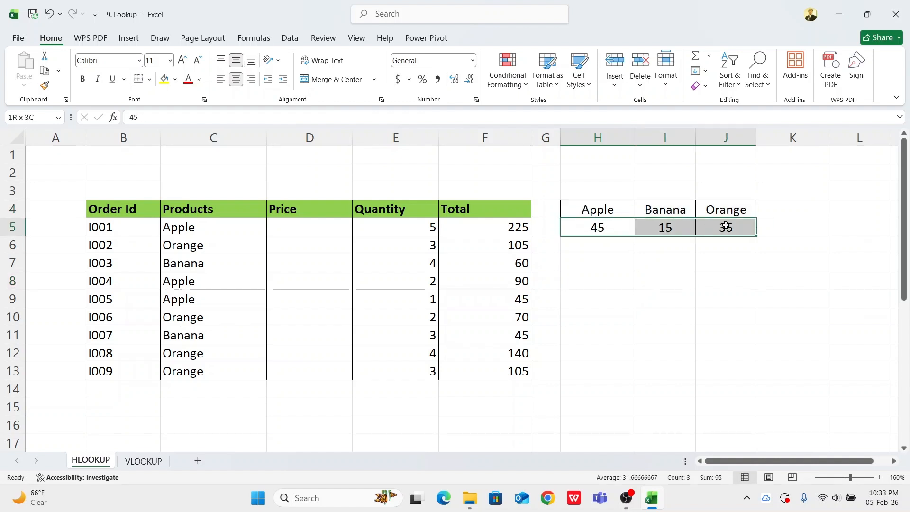
drag(587, 209, 741, 209)
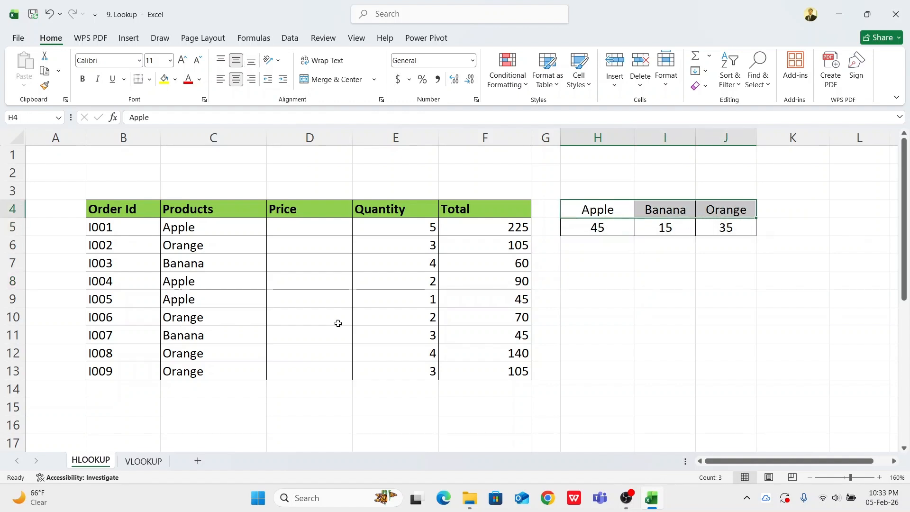
Examine the vertical product and price columns of the lookup table in H4:I6 on the VLOOKUP sheet
click(138, 462)
click(616, 290)
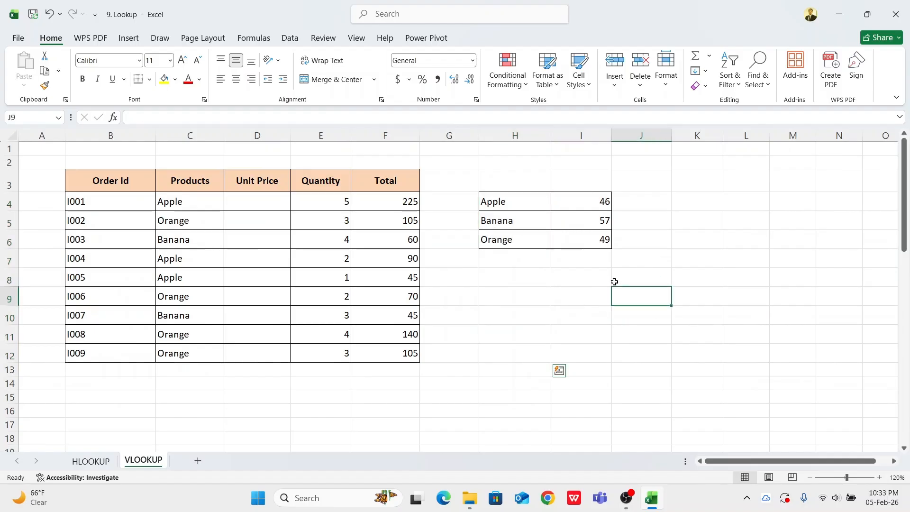
drag(515, 204, 514, 343)
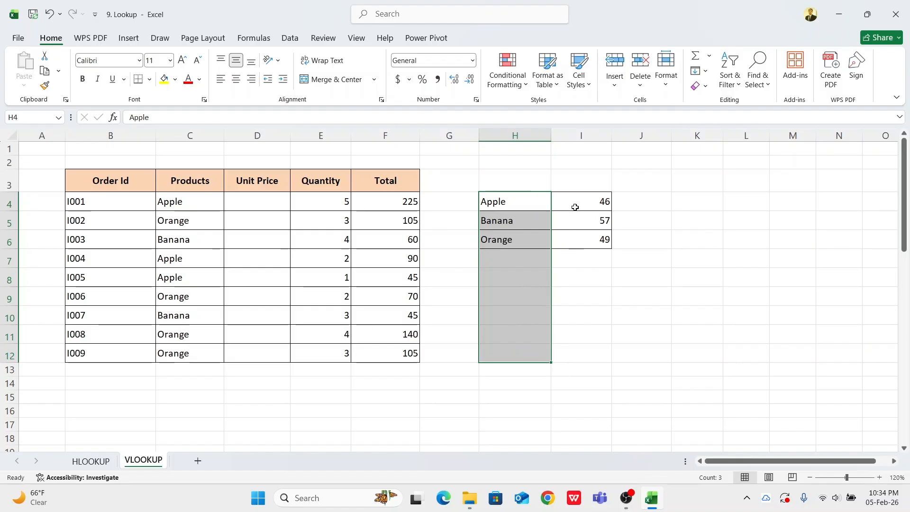
drag(573, 198, 573, 315)
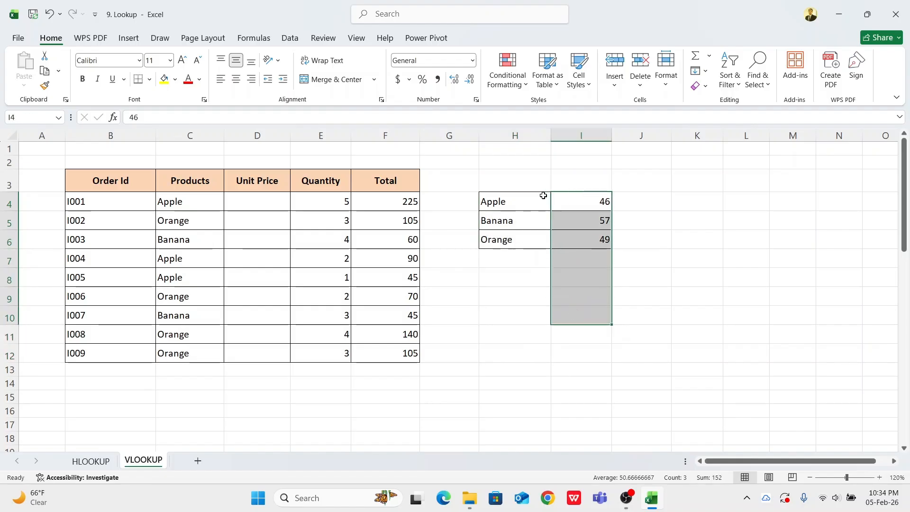
drag(532, 195, 578, 240)
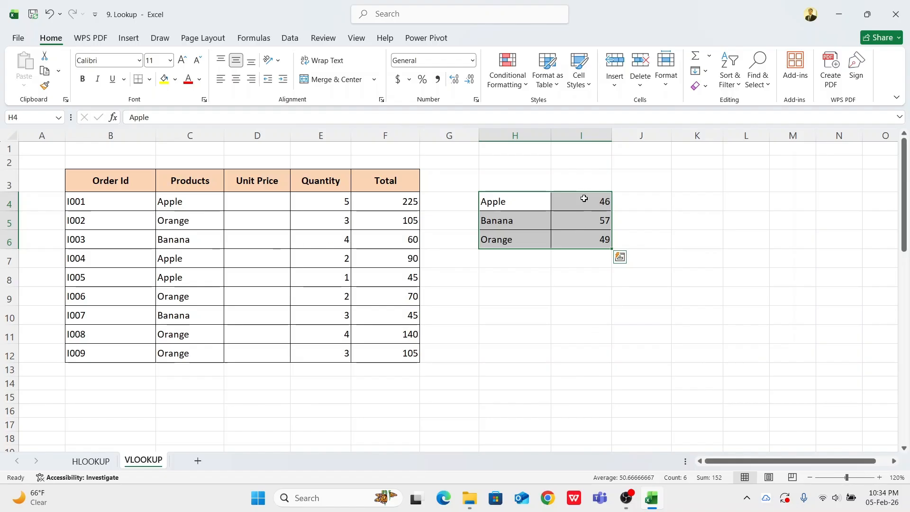
drag(585, 199, 583, 355)
click(508, 360)
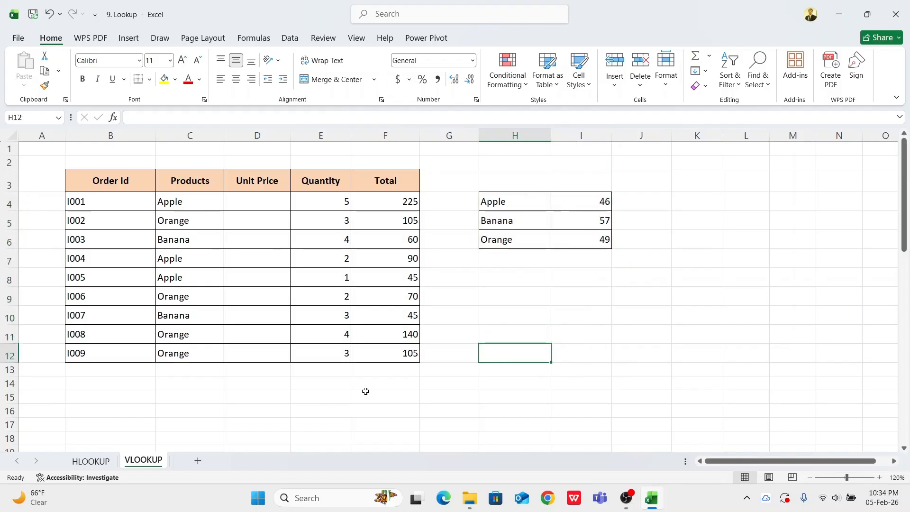
Return to the HLOOKUP sheet and review the horizontal product and price rows of its lookup table
click(95, 466)
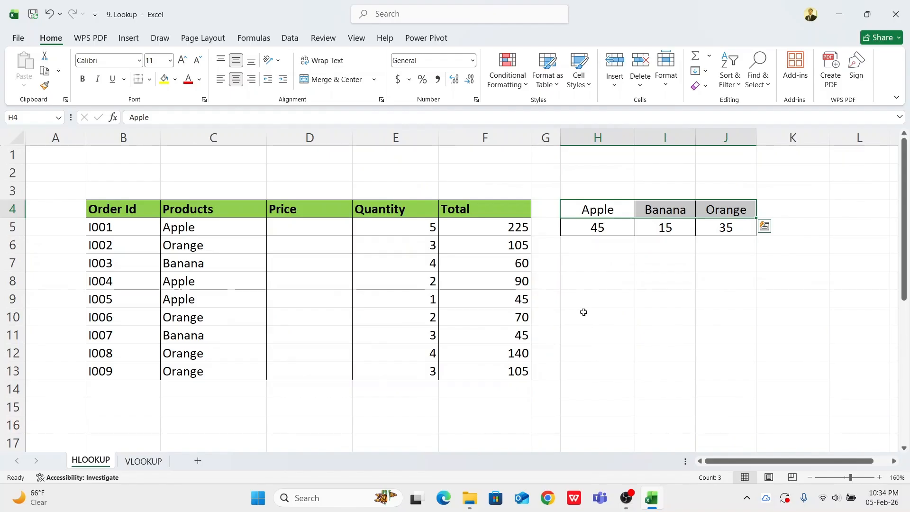
drag(598, 214, 711, 211)
drag(612, 227, 725, 228)
click(659, 291)
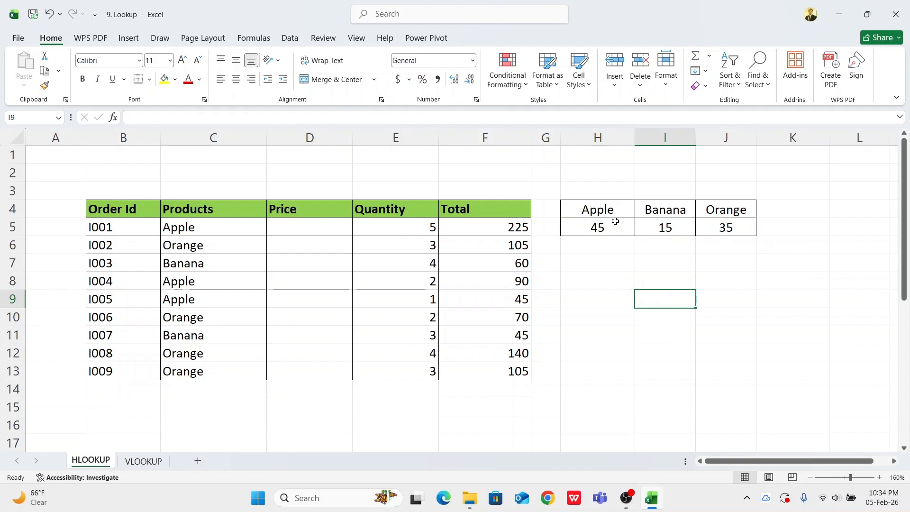
Start an HLOOKUP formula in D5 with C5 as the lookup value and the absolute range $H$4:$J$5 as the table array
click(290, 228)
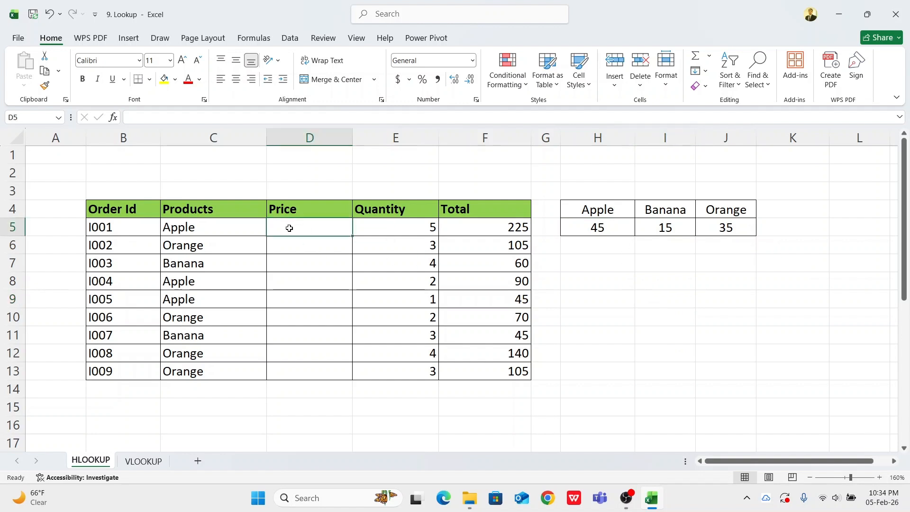
text(=)
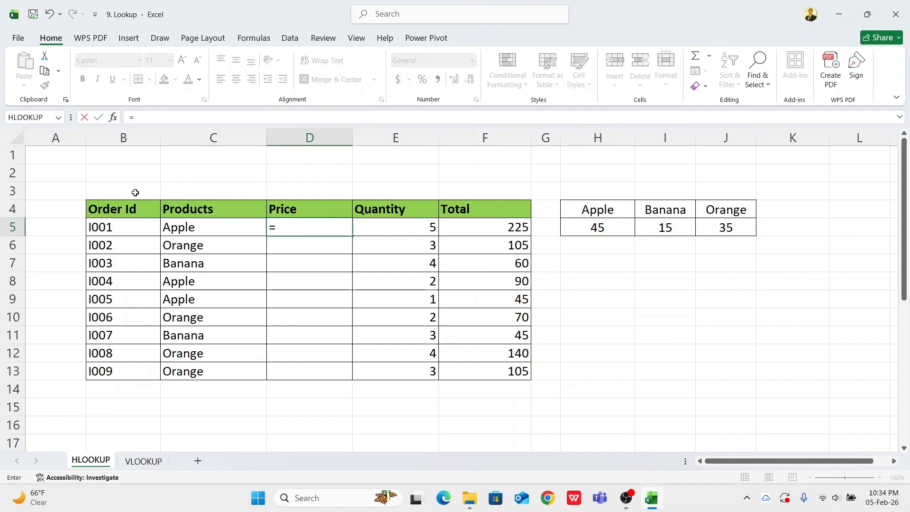
click(19, 119)
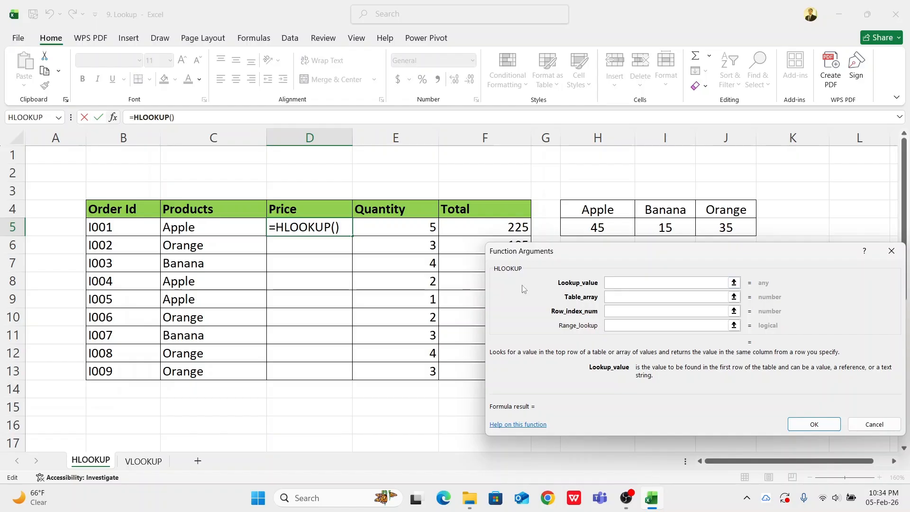
click(200, 228)
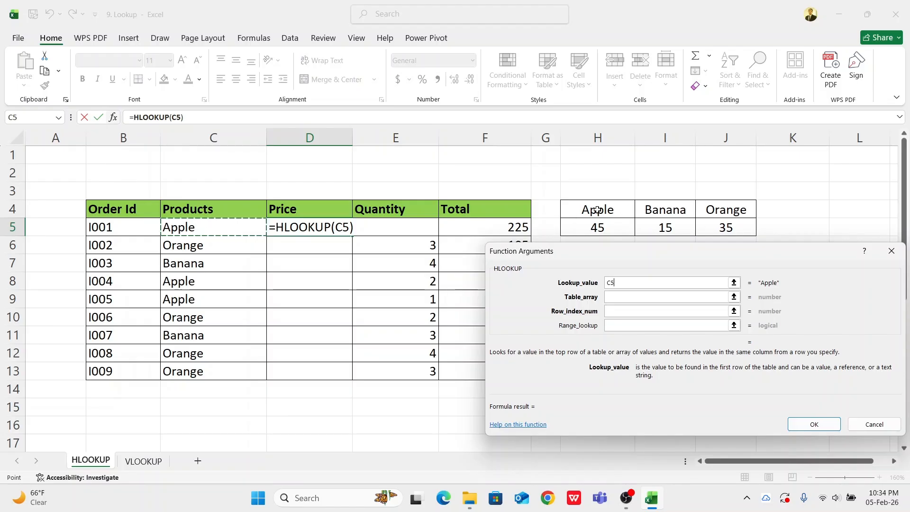
click(615, 297)
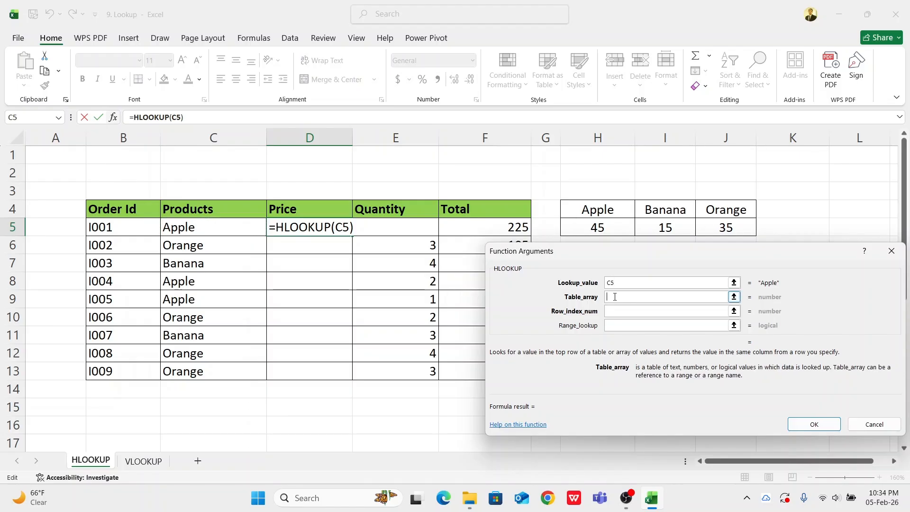
drag(591, 207, 713, 230)
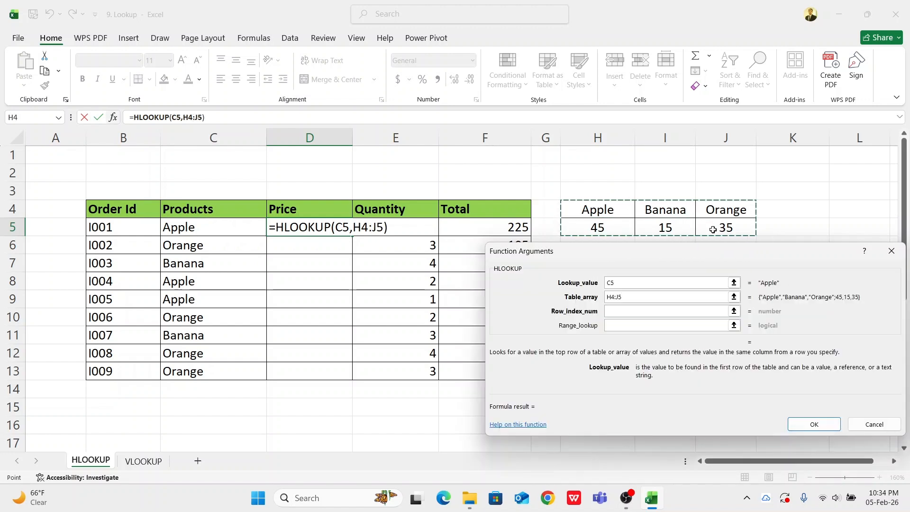
key(F4)
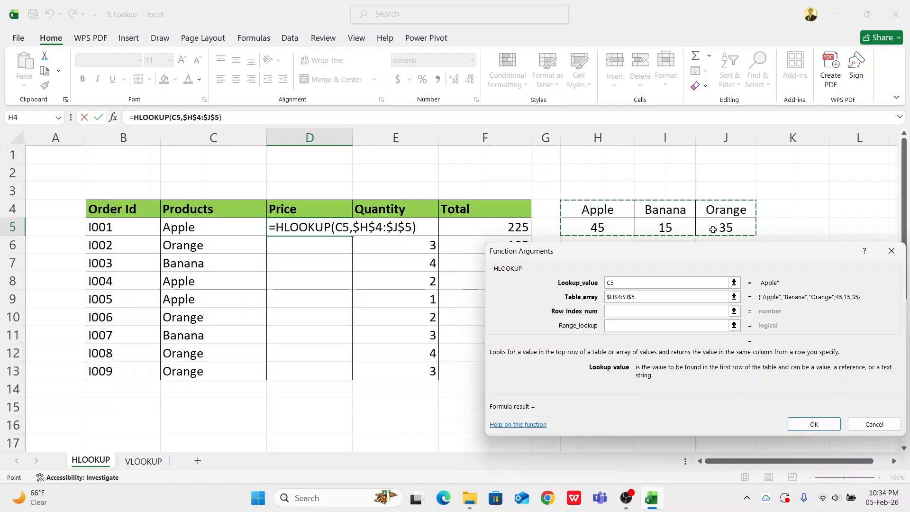
Complete the HLOOKUP arguments with row index number 2 and range lookup false, and enter the formula in D5
click(622, 313)
click(615, 311)
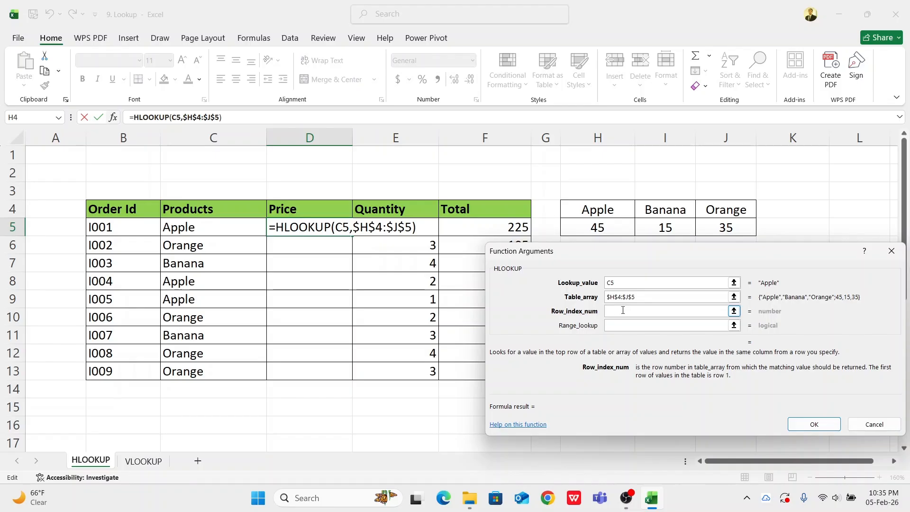
text(2)
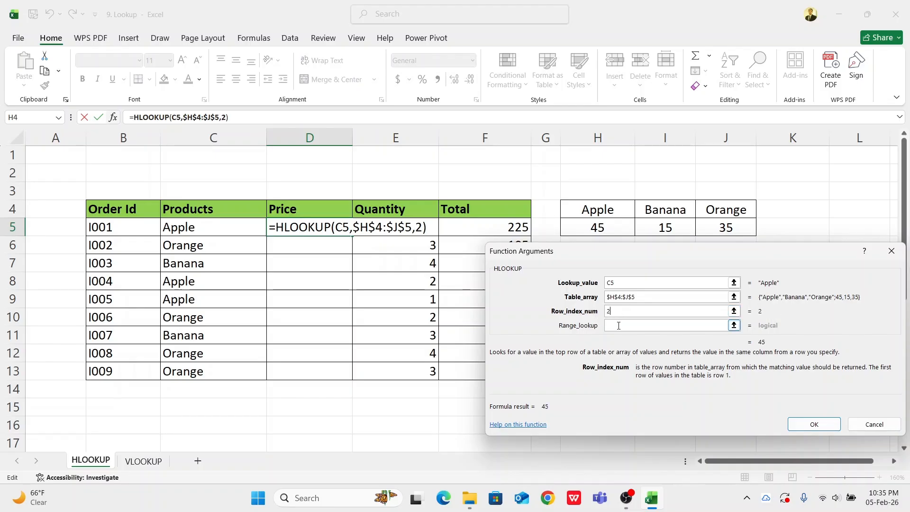
click(618, 326)
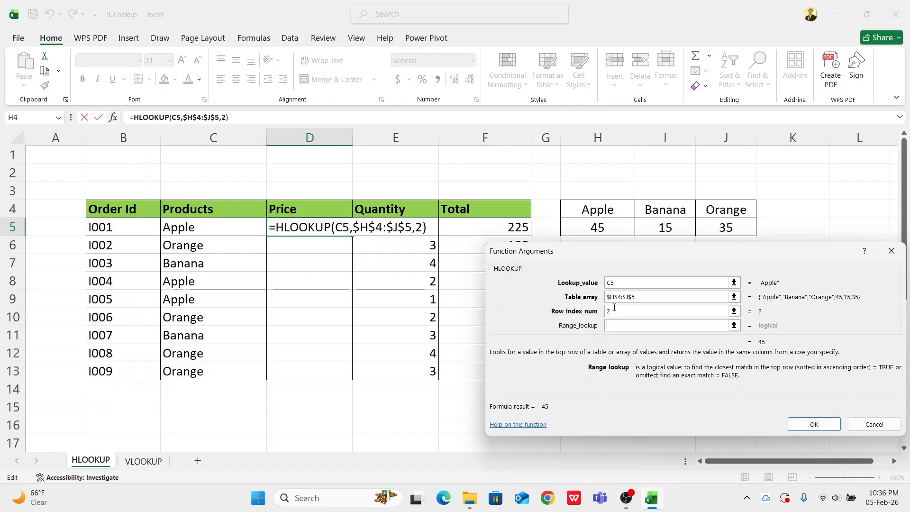
click(616, 325)
text(true)
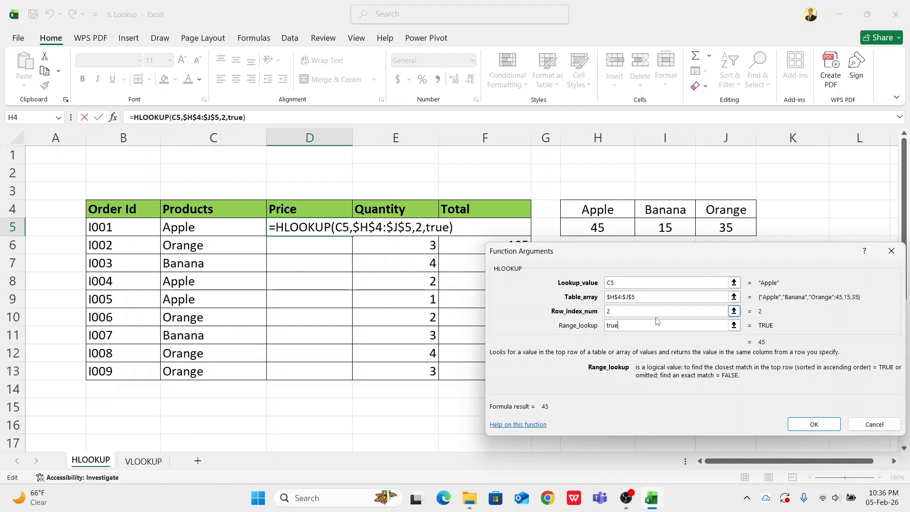
drag(654, 325, 591, 321)
text(false)
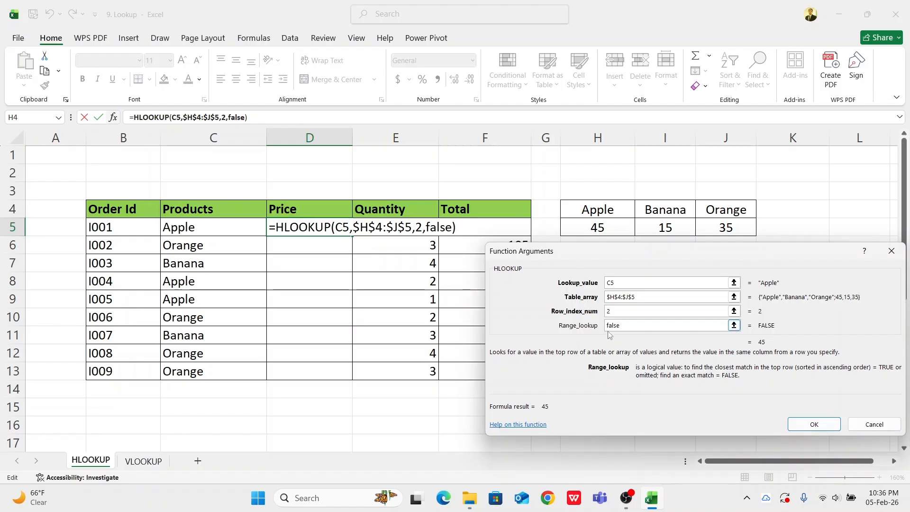
click(799, 430)
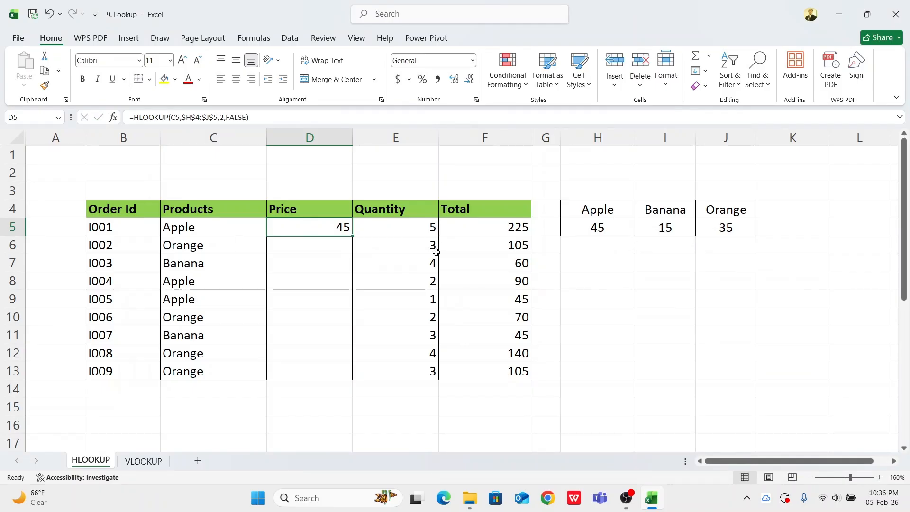
Fill the HLOOKUP formula from D5 down to D13 and check the prices against the lookup table
drag(353, 237, 356, 374)
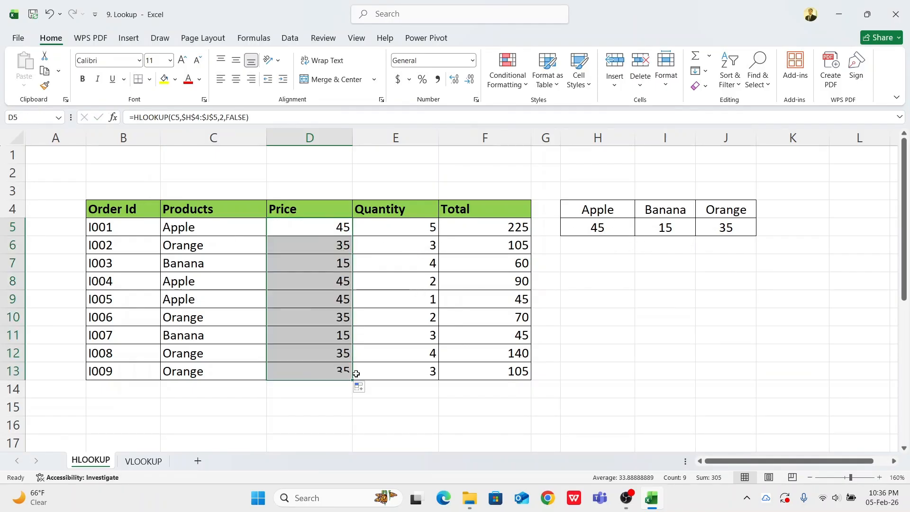
click(313, 244)
click(179, 246)
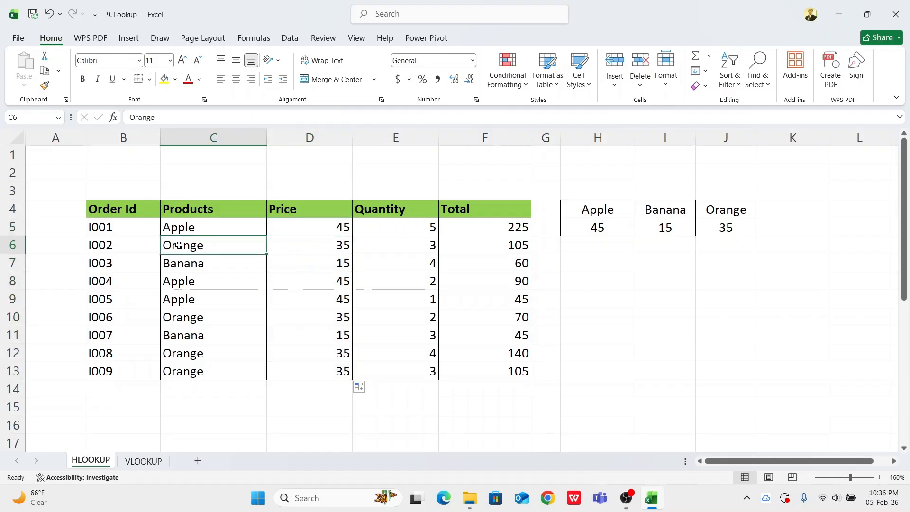
click(301, 245)
click(708, 227)
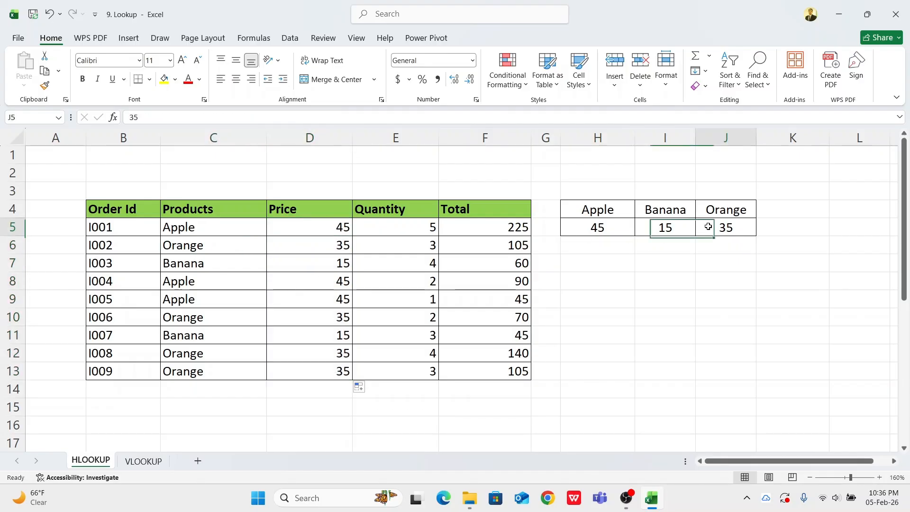
click(326, 269)
click(225, 272)
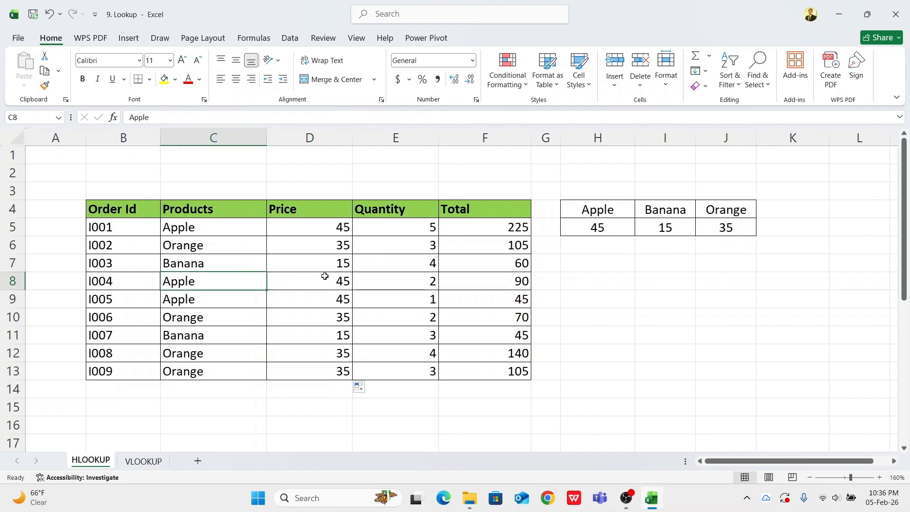
Check the remaining HLOOKUP prices in column D against the horizontal lookup table
click(331, 262)
click(678, 227)
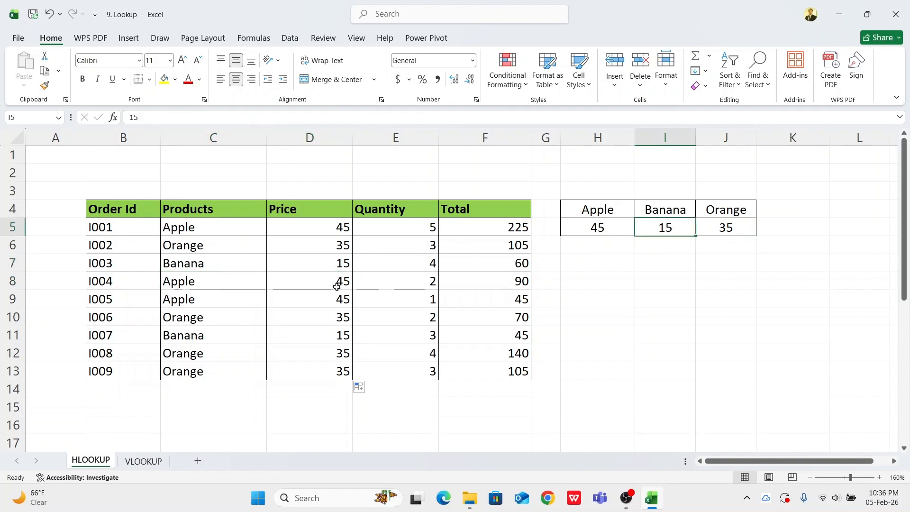
click(324, 300)
click(320, 316)
click(317, 337)
click(322, 359)
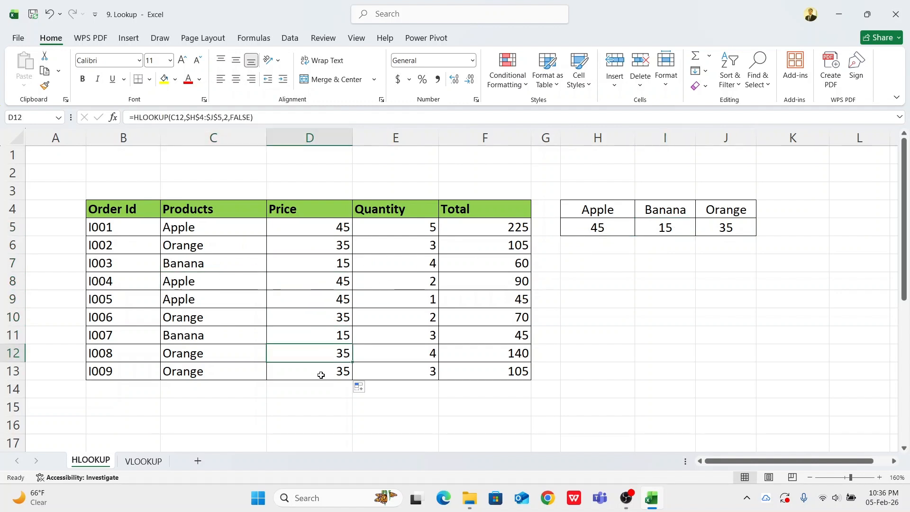
click(320, 372)
click(308, 233)
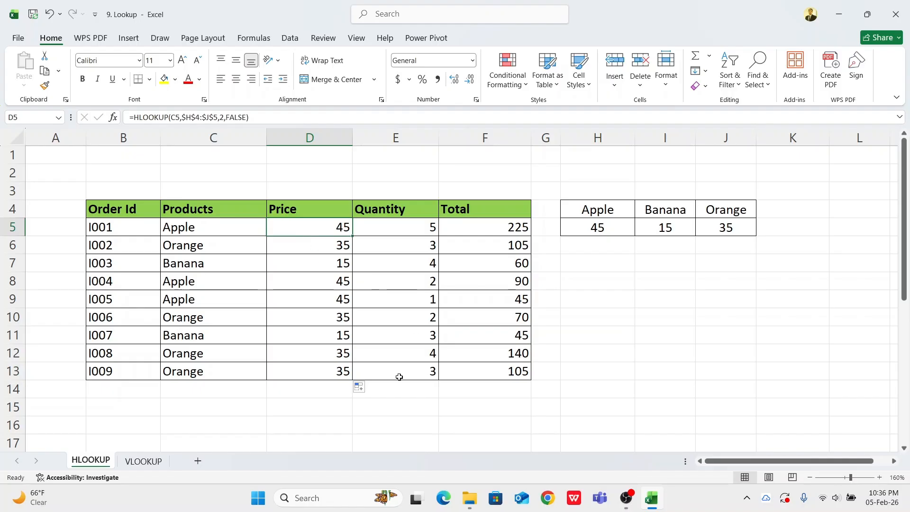
Switch to the VLOOKUP sheet and review its Products column and the vertical product price table in H4:I6
click(139, 462)
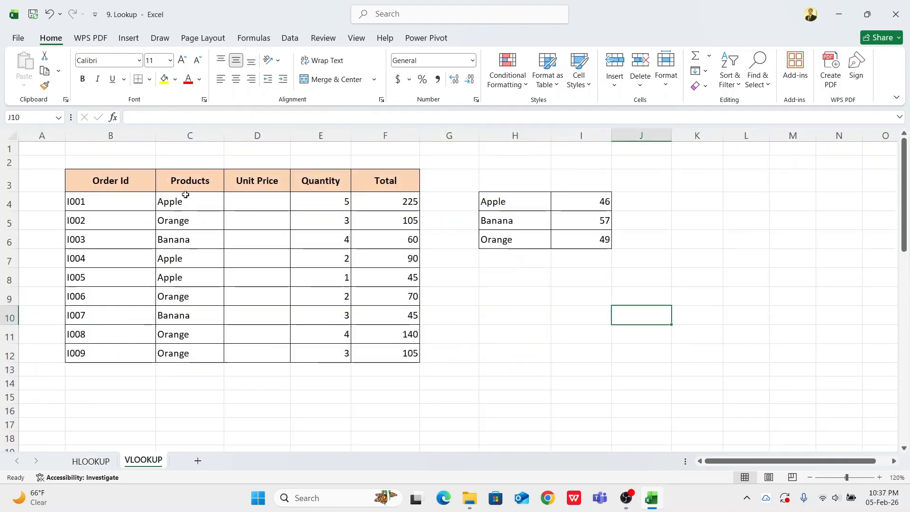
drag(187, 199, 183, 353)
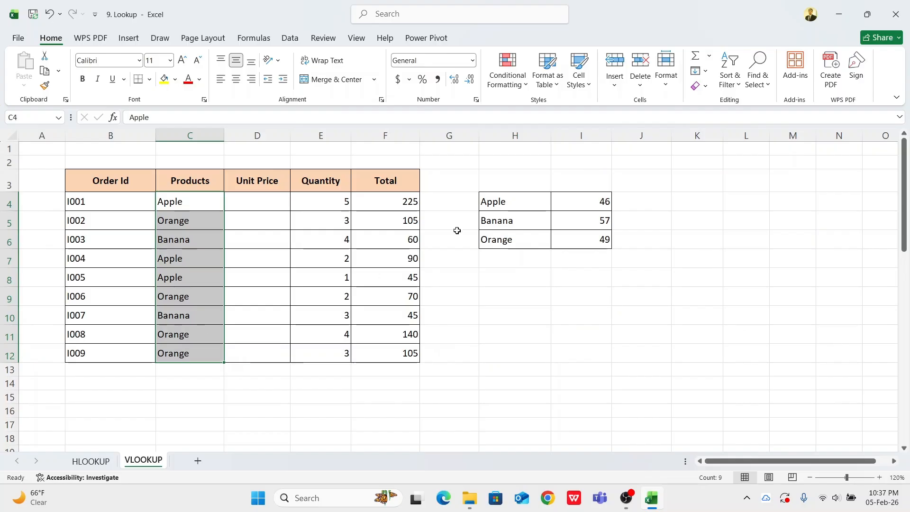
drag(497, 202, 588, 234)
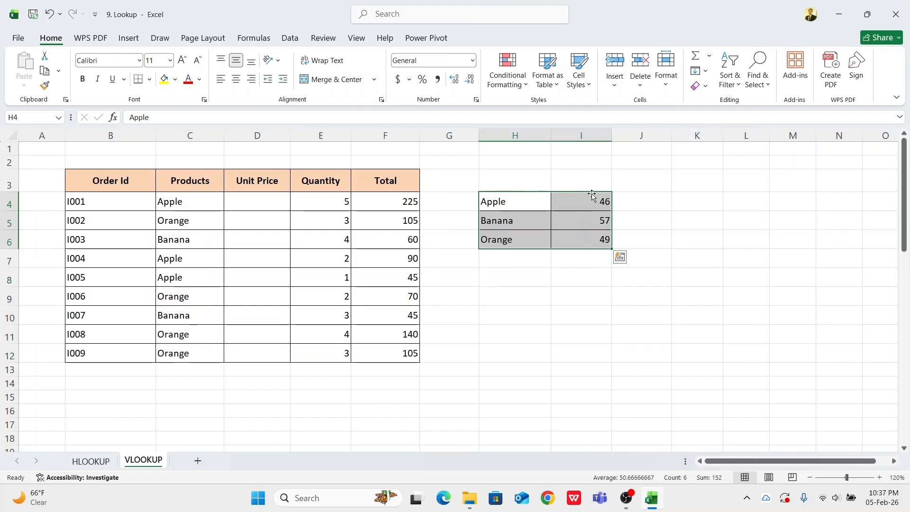
click(586, 271)
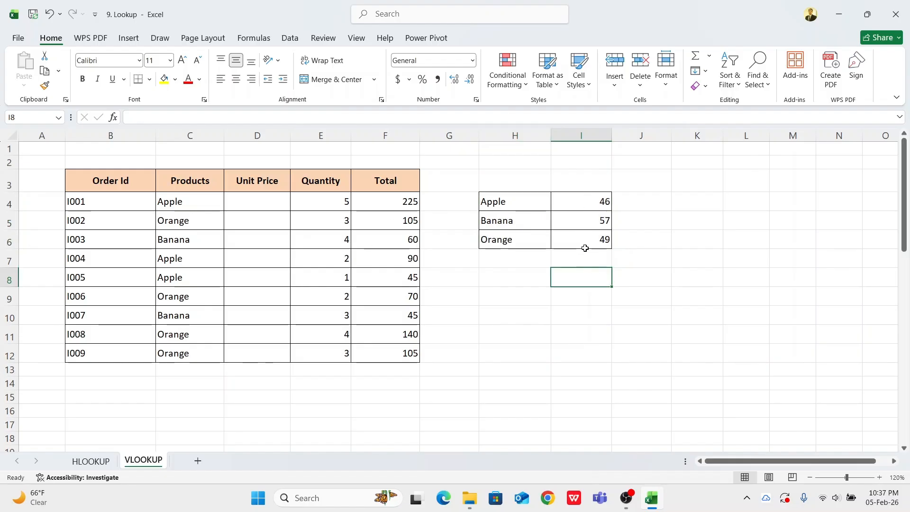
Start a formula in D4, the first Unit Price cell, and insert the VLOOKUP function from the full function list
click(245, 202)
text(=)
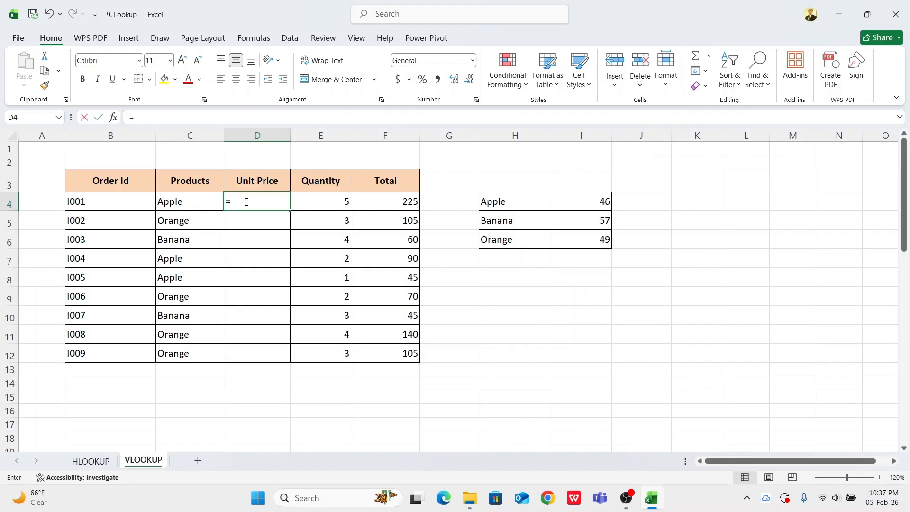
click(58, 117)
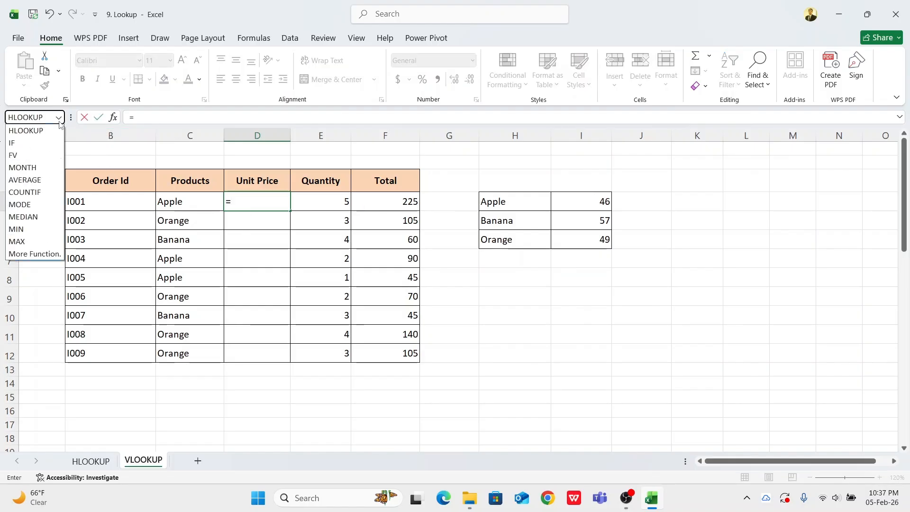
click(32, 254)
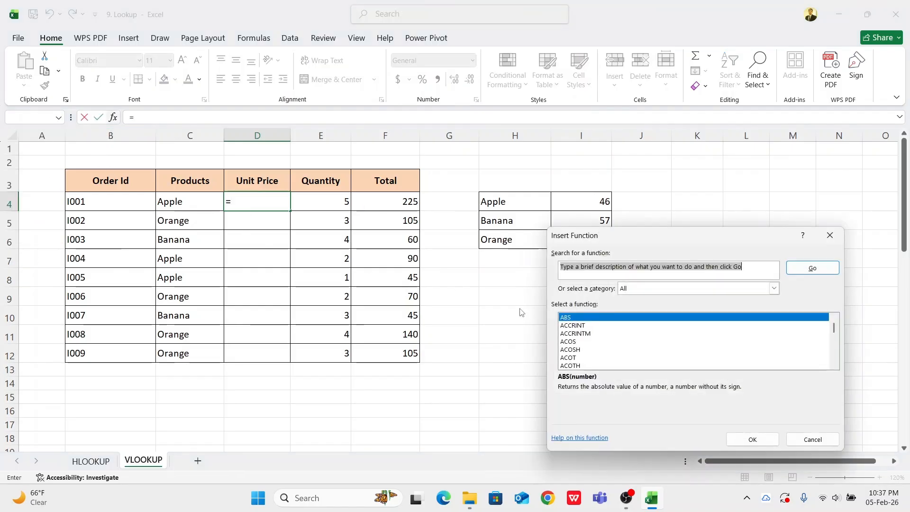
click(590, 343)
text(vl)
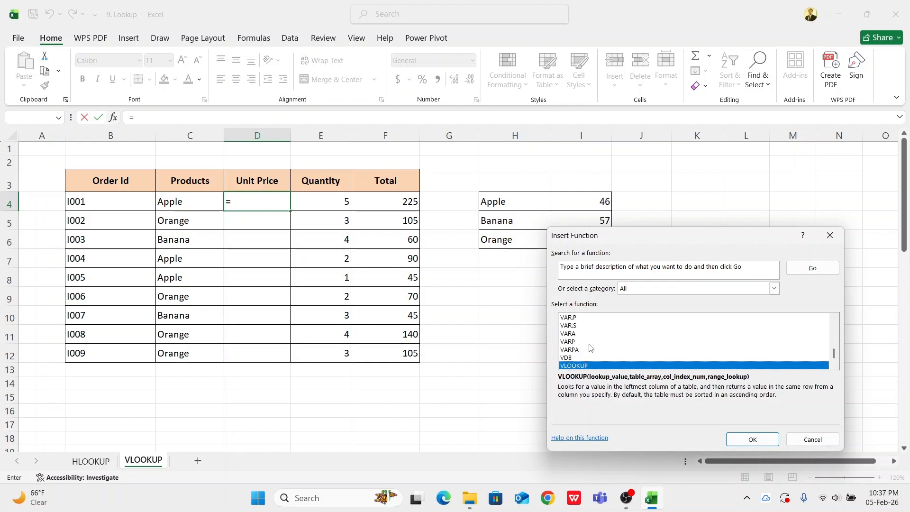
click(752, 439)
Set the VLOOKUP lookup value to C4 and the table array to the absolute range $H$4:$I$6
drag(699, 247, 641, 260)
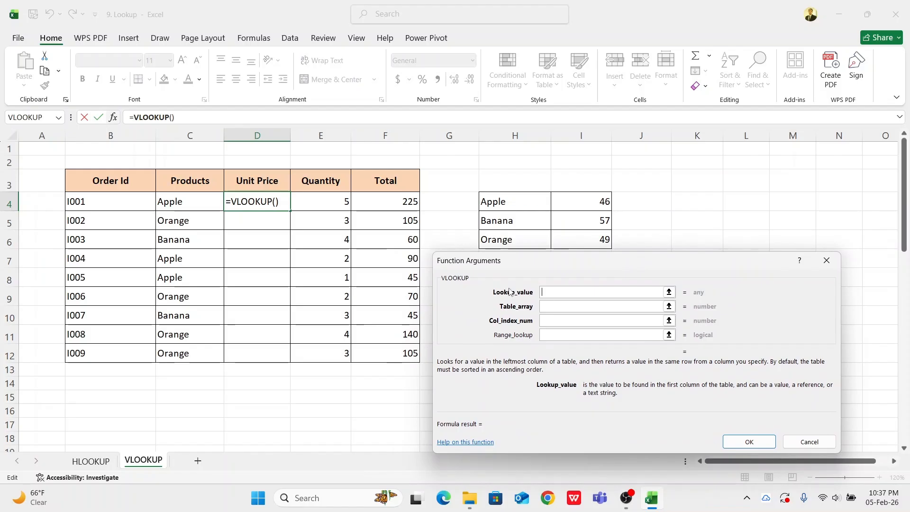
click(170, 203)
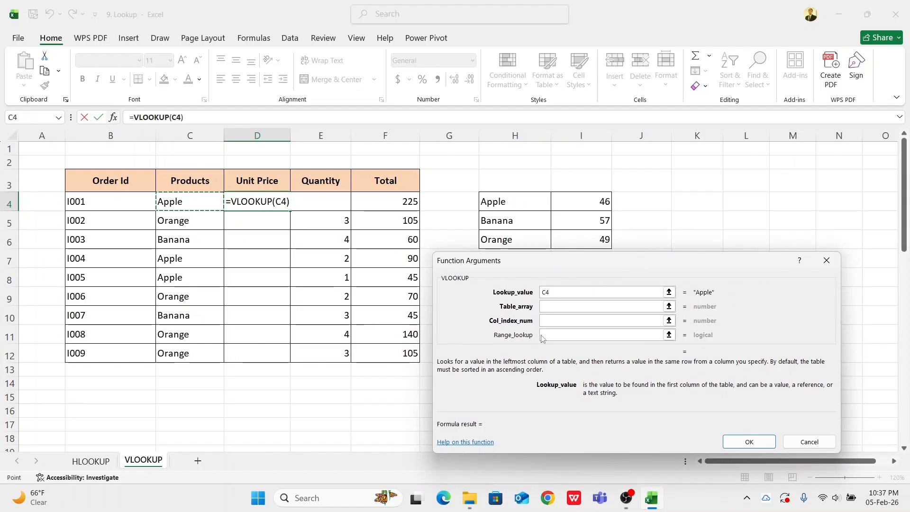
click(552, 306)
drag(515, 201, 573, 239)
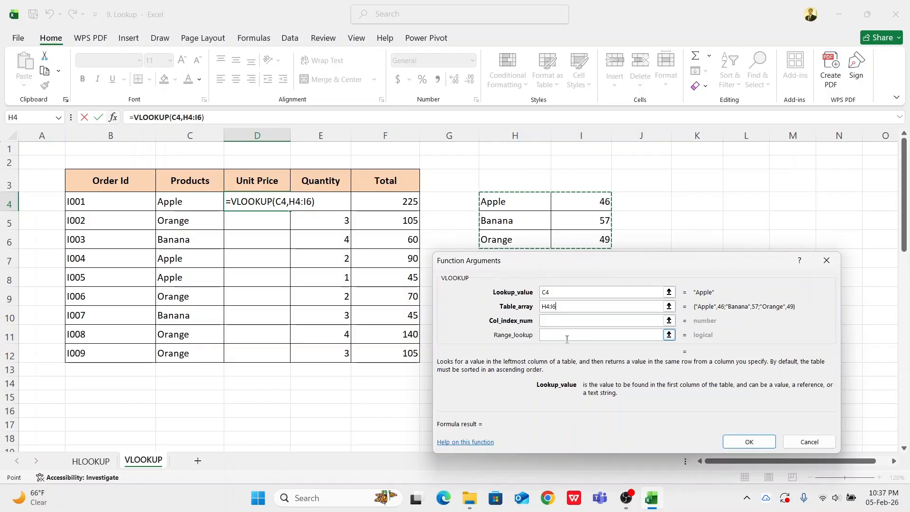
key(F4)
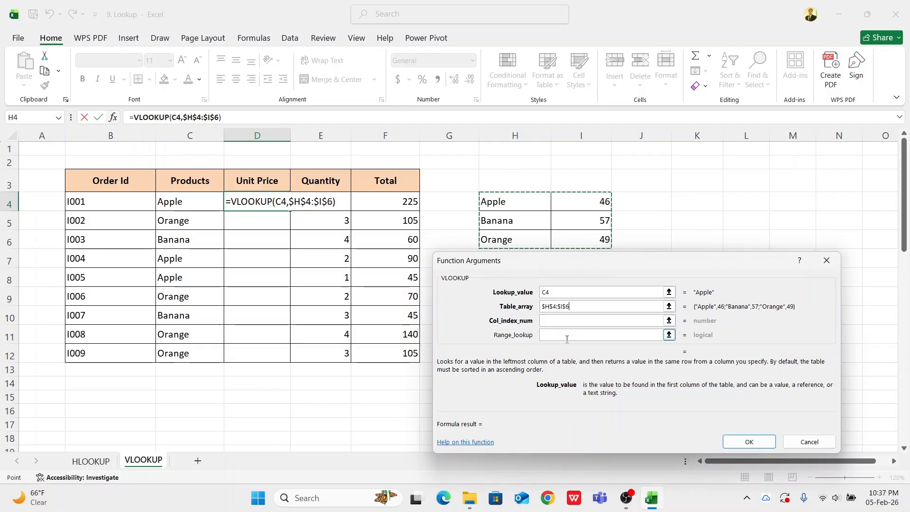
Complete the VLOOKUP arguments with column index number 2 and range lookup false, and enter the formula in D4
click(552, 322)
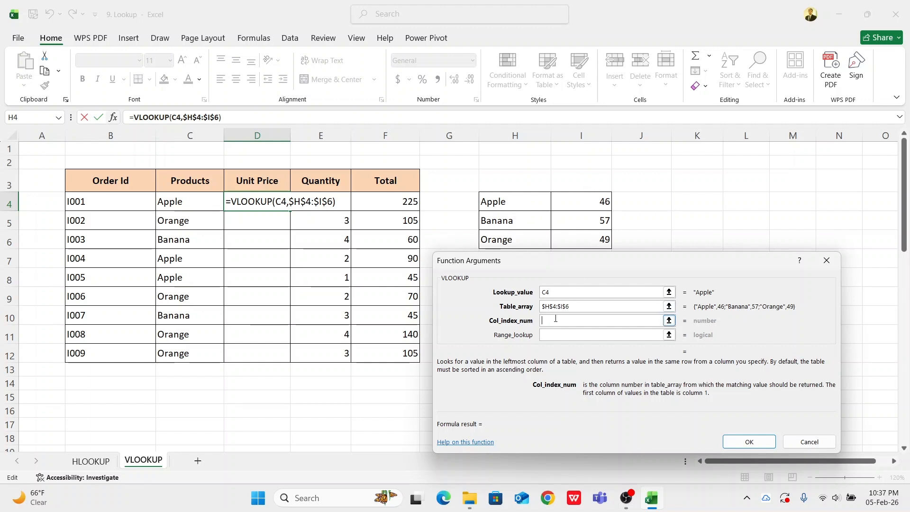
text(2)
key(Tab)
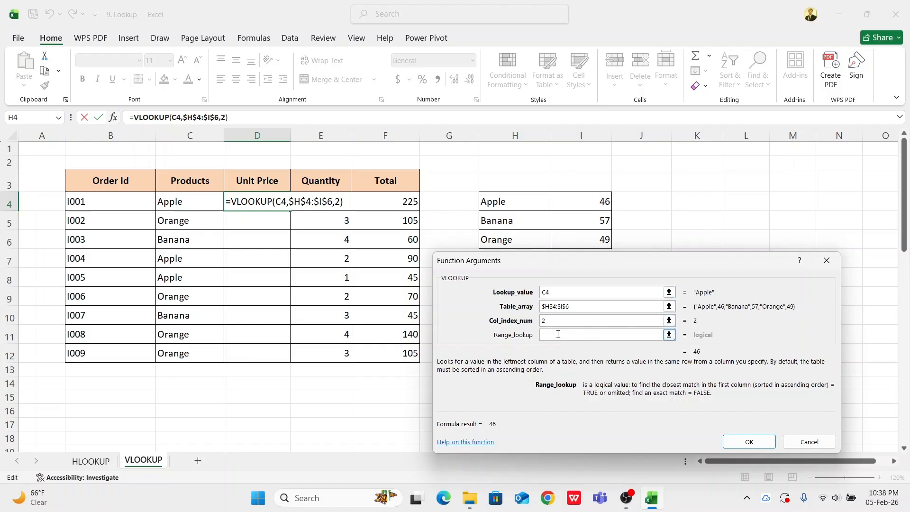
text(false)
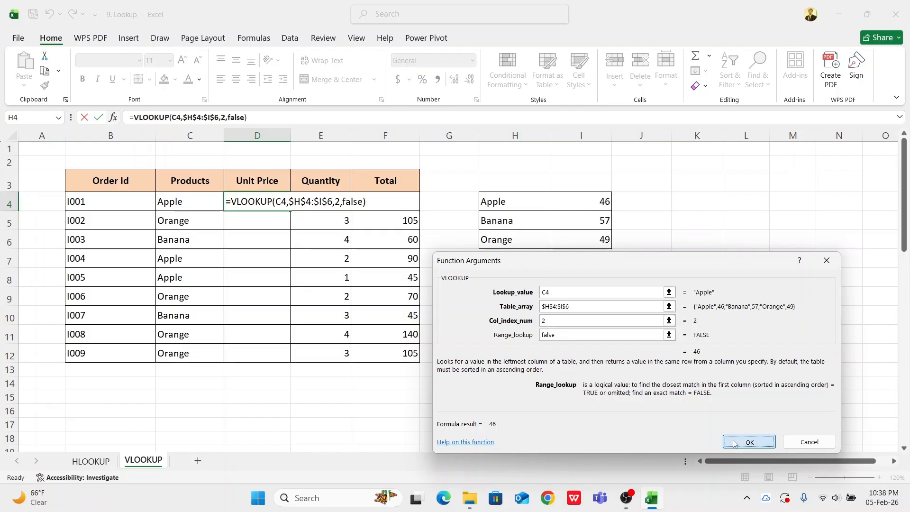
click(749, 442)
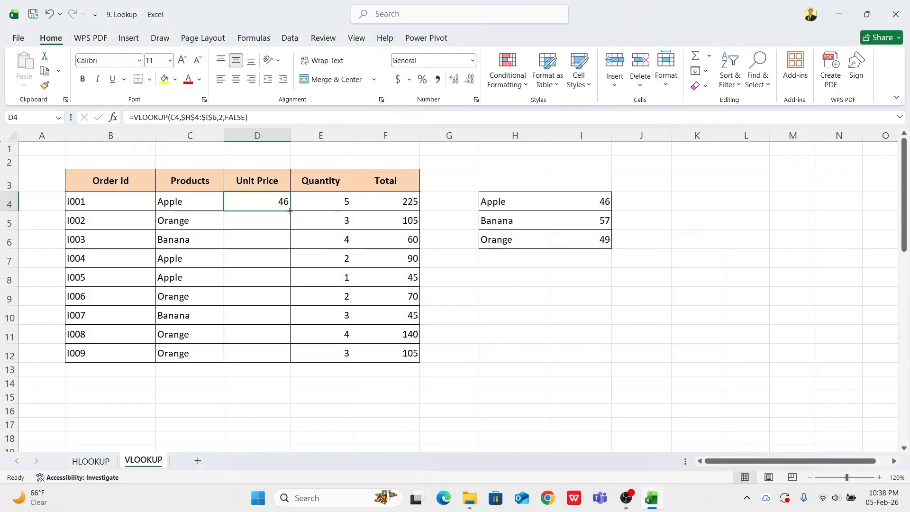
Fill the VLOOKUP formula from D4 down to D12 and check order I004's Apple price against the lookup table
drag(290, 211, 294, 356)
click(258, 260)
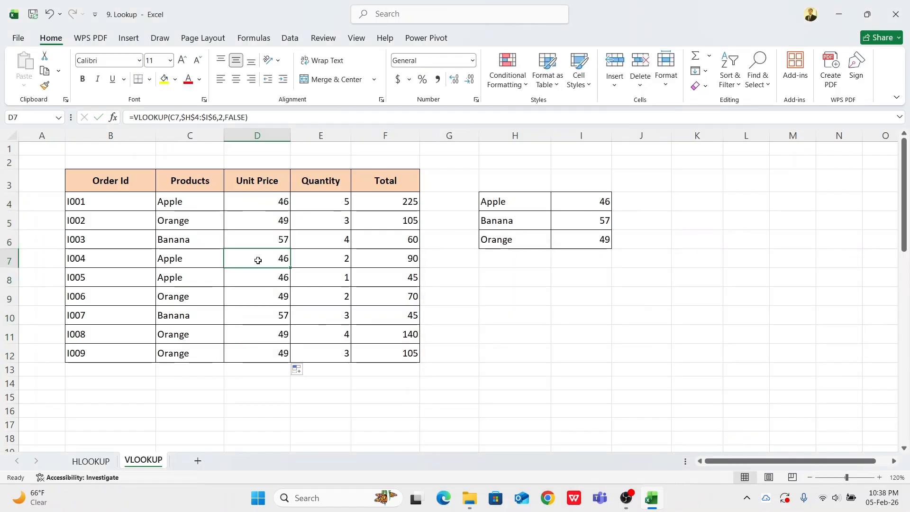
click(176, 259)
click(282, 261)
click(584, 201)
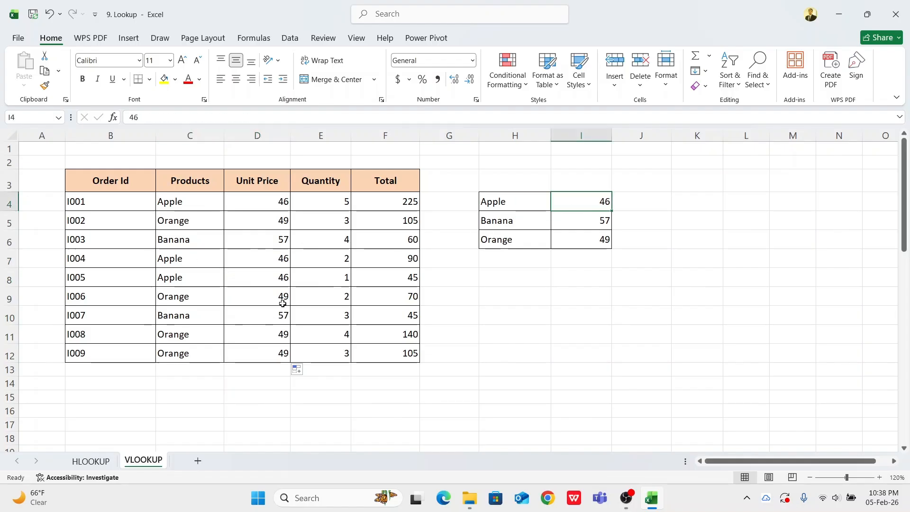
Compare the Orange and Banana unit prices with the vertical lookup table and review the filled Unit Price column
click(209, 312)
click(207, 296)
click(276, 302)
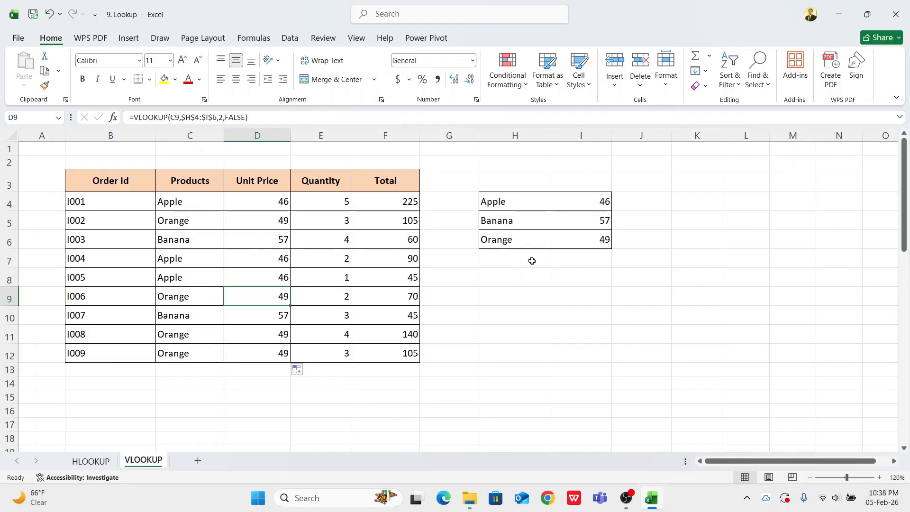
click(593, 237)
click(198, 335)
click(218, 321)
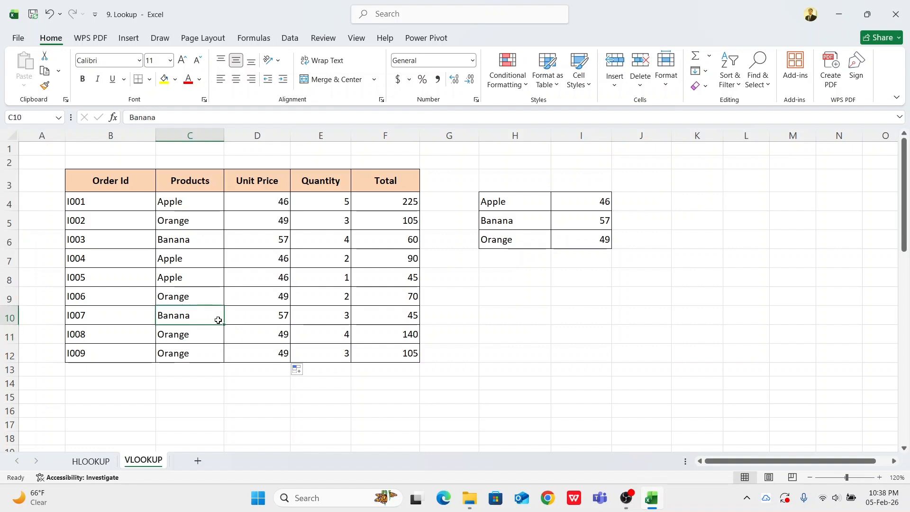
click(268, 316)
click(529, 220)
click(605, 218)
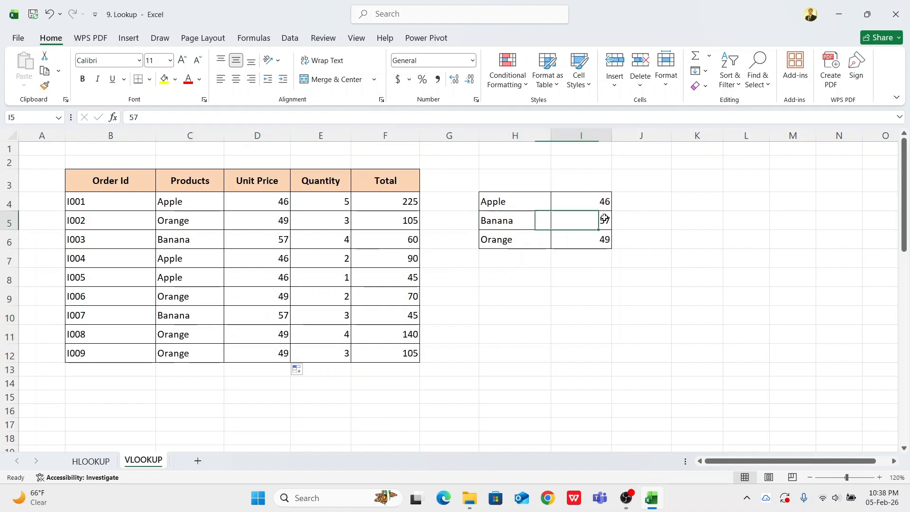
click(565, 282)
drag(266, 203, 256, 349)
click(616, 275)
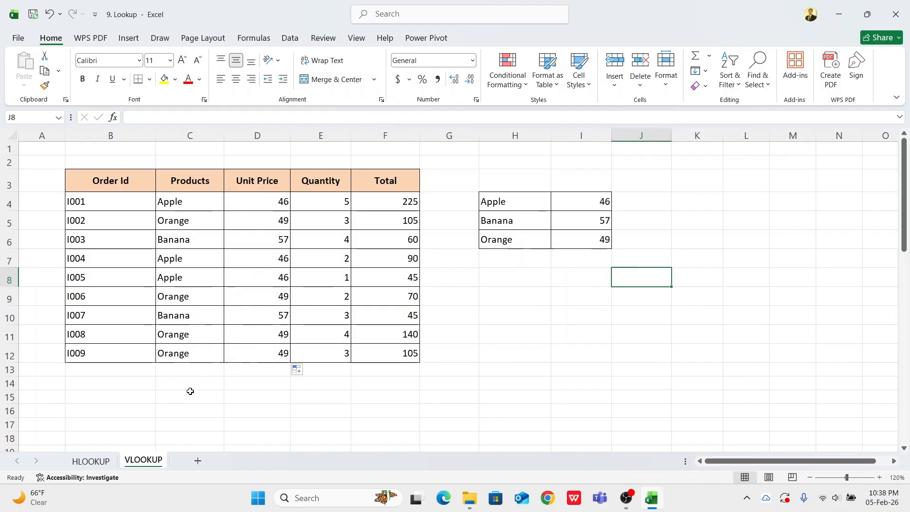